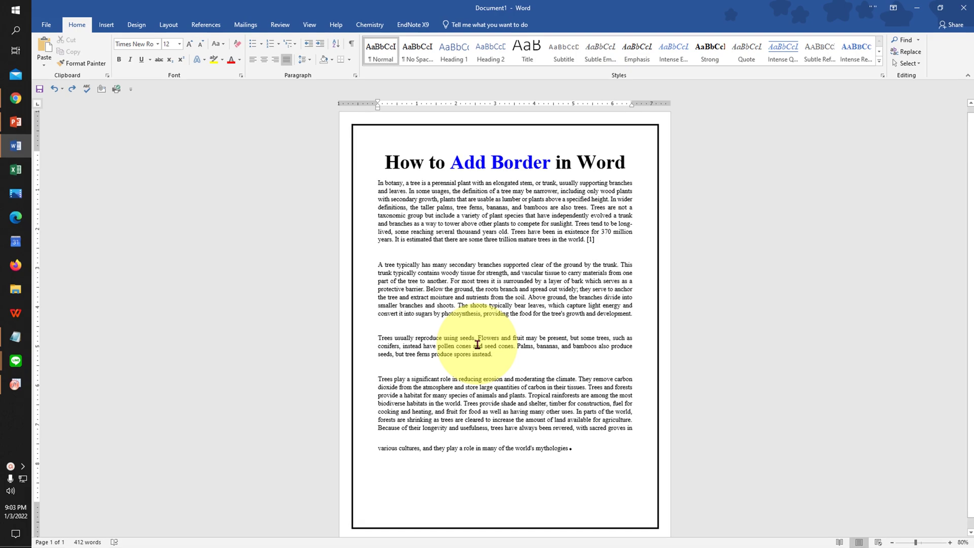
Undo the black page border and go to the Design tab.
key(ctrl+z)
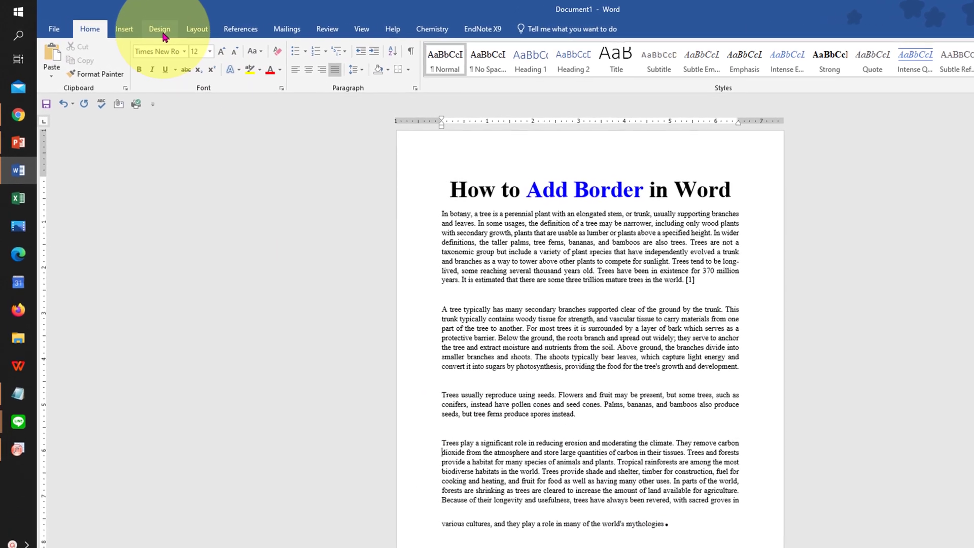
click(157, 30)
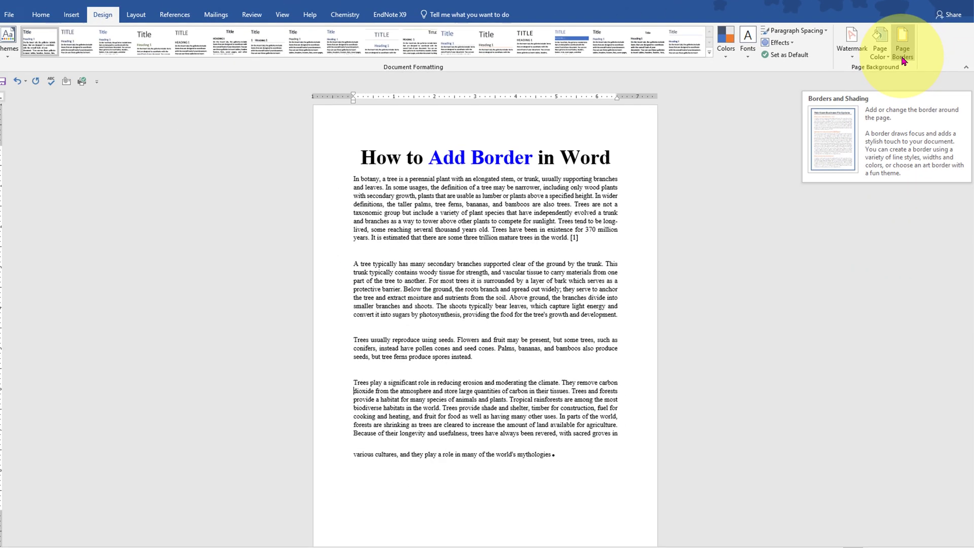
Apply a red Box page border at 3 pt width via Page Borders.
click(903, 60)
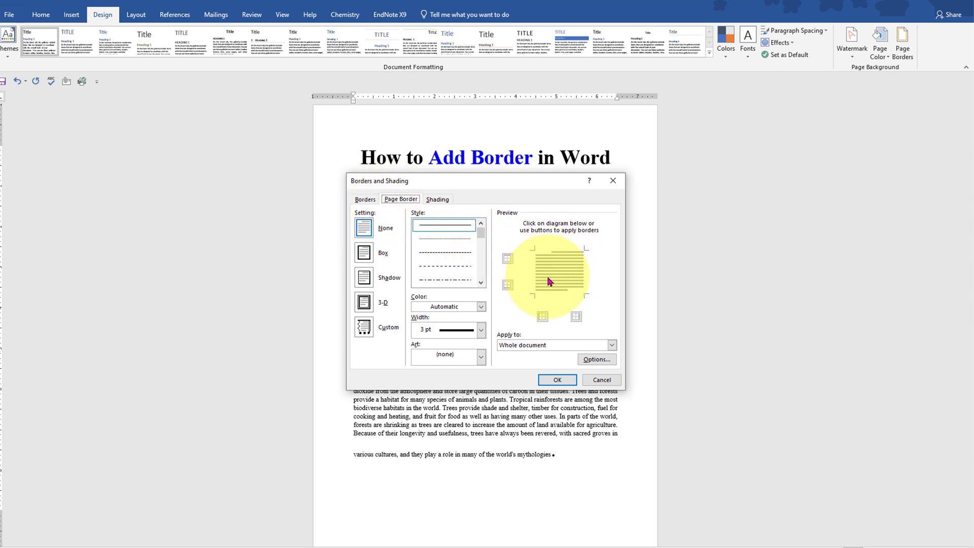
click(365, 253)
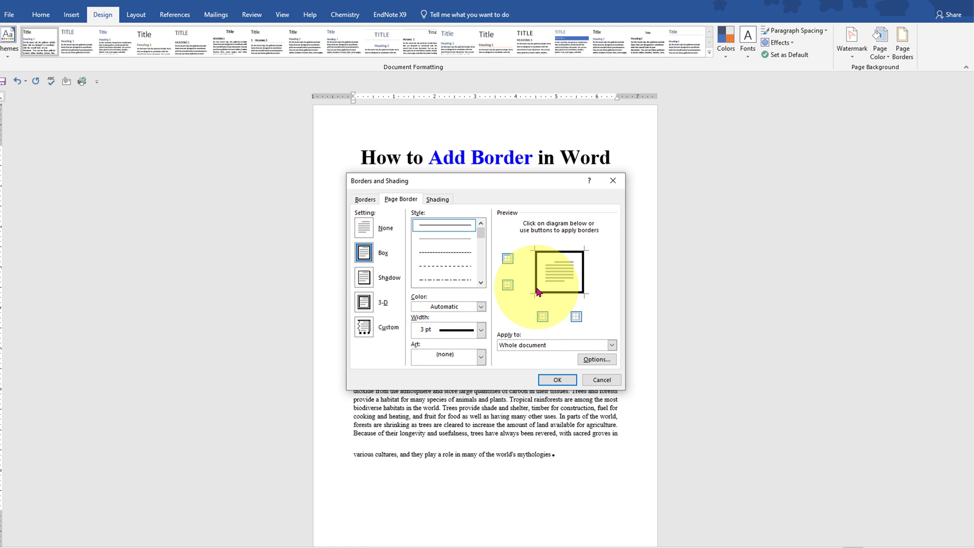
click(481, 307)
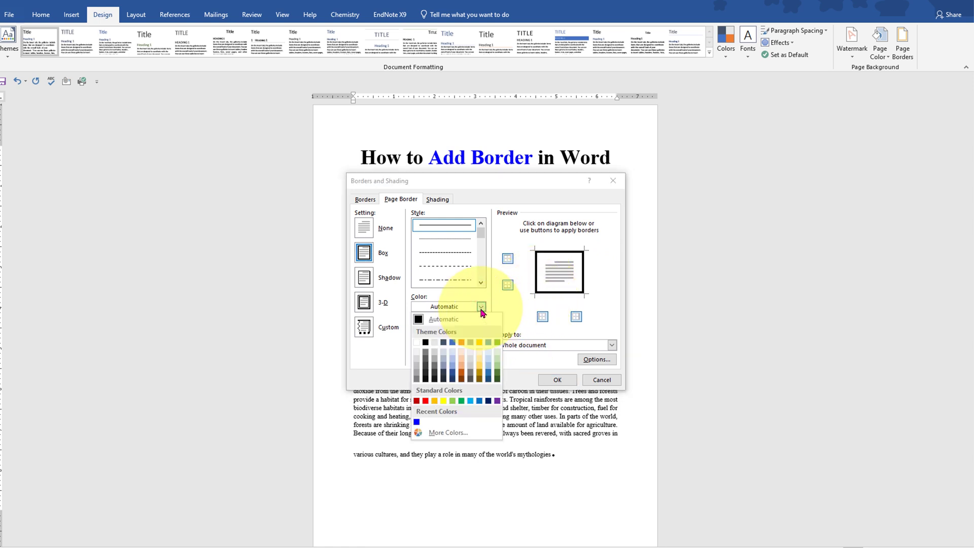
click(426, 401)
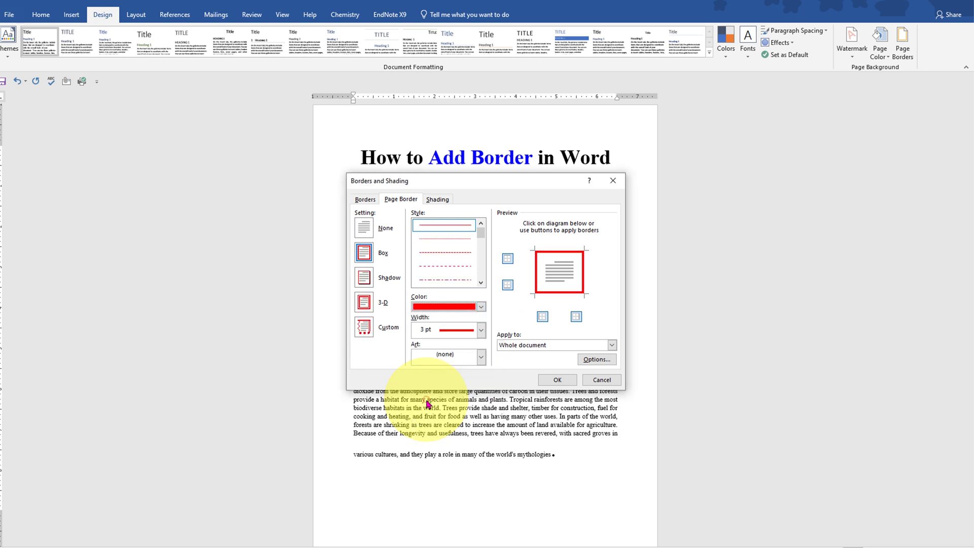
click(481, 331)
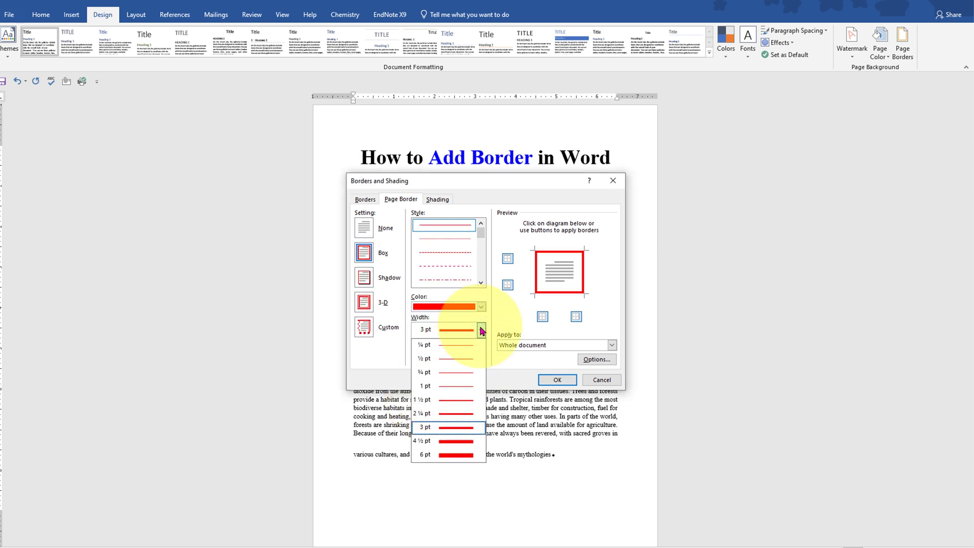
click(439, 427)
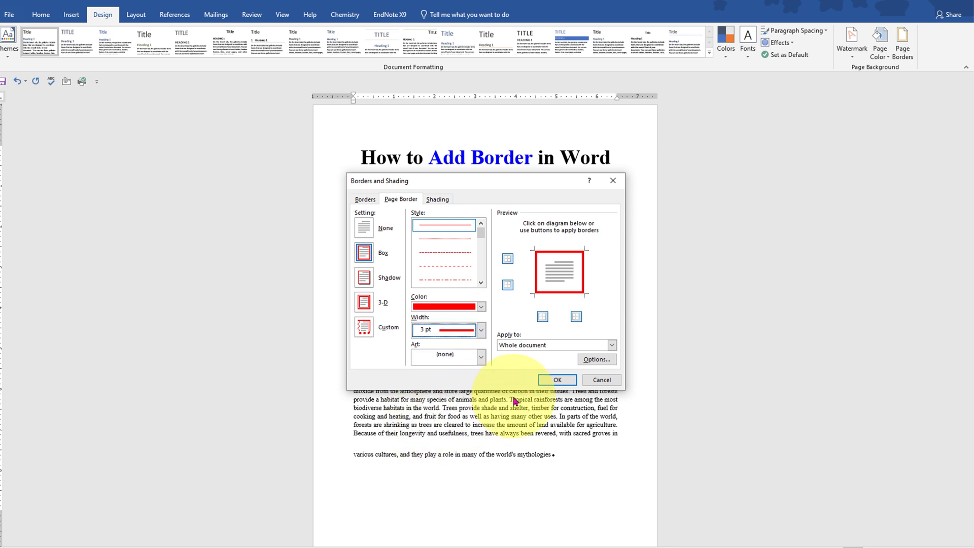
click(549, 380)
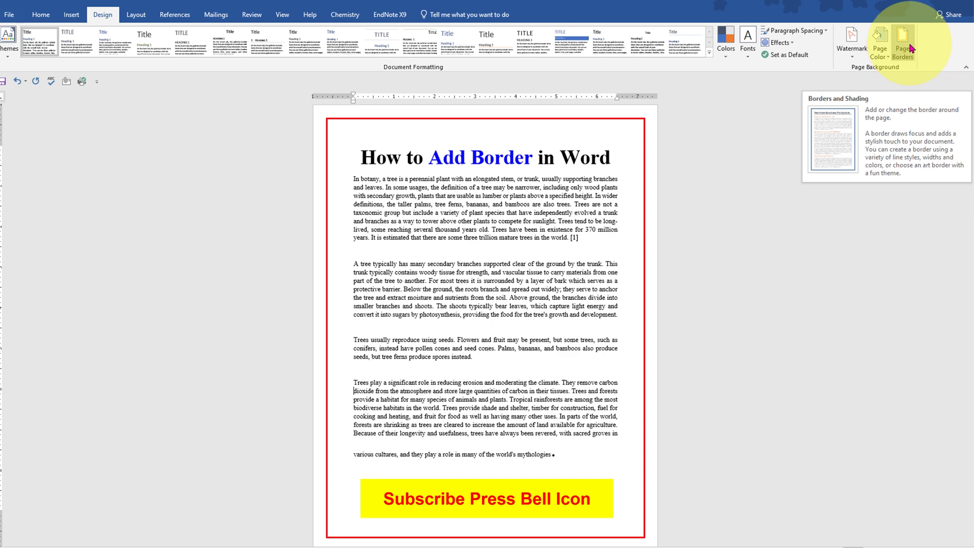
Switch the page border style to a thicker double line at 3 pt.
click(902, 46)
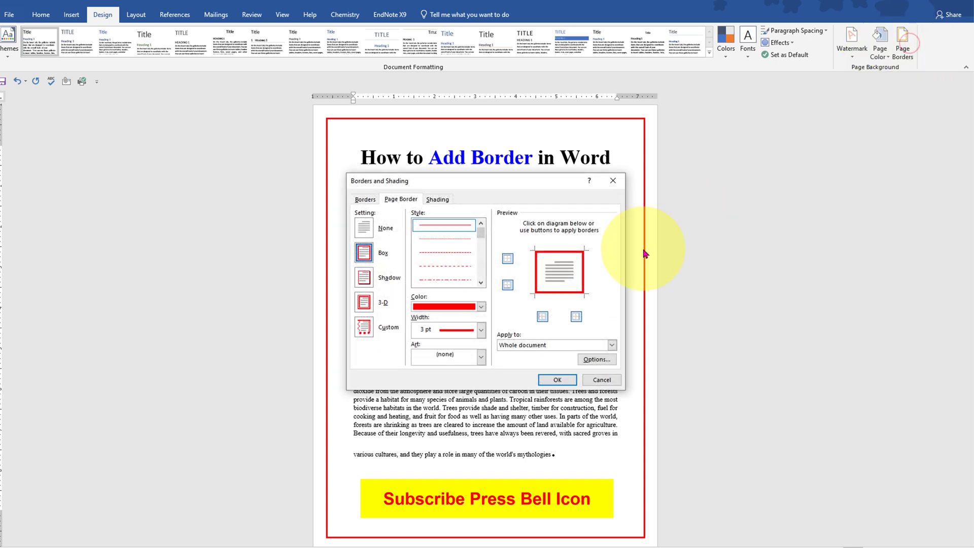
click(480, 283)
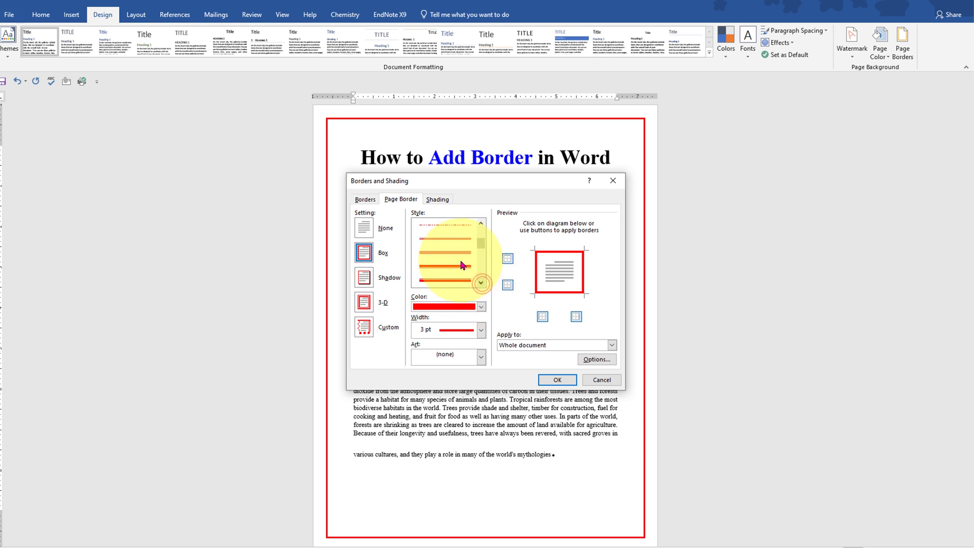
click(453, 242)
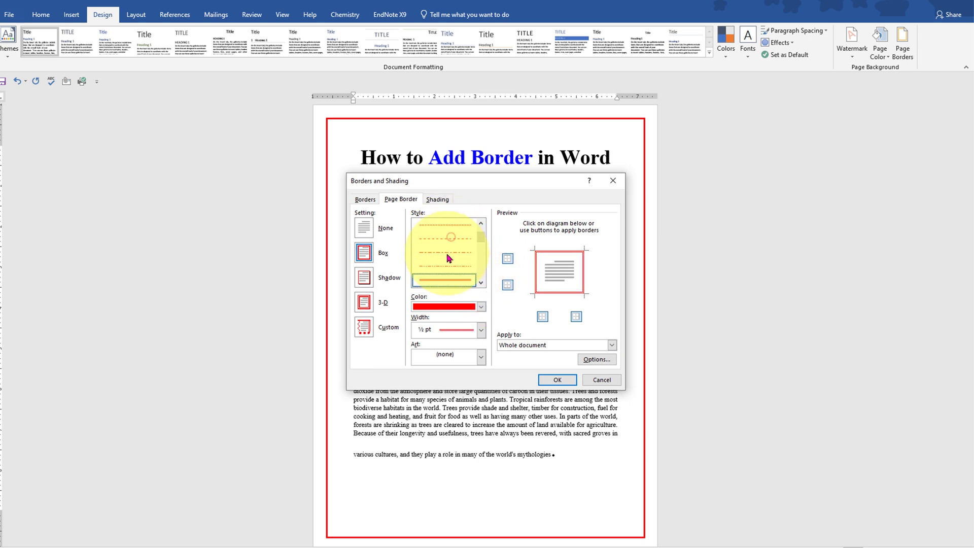
click(481, 282)
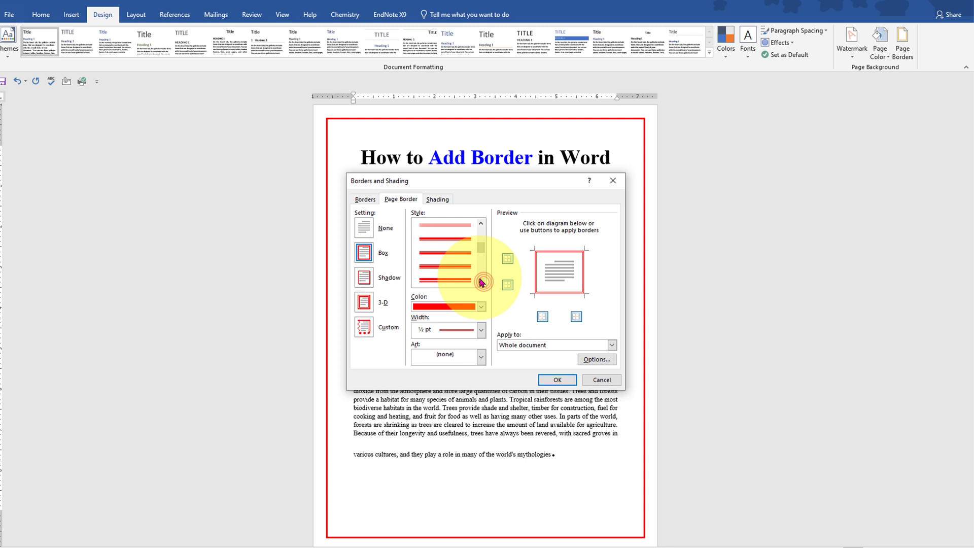
click(441, 280)
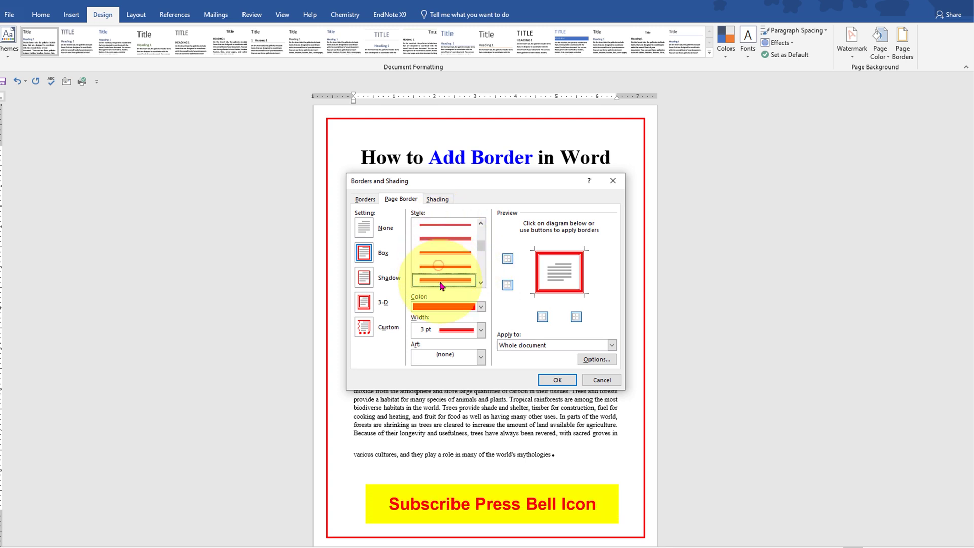
click(557, 380)
Pick the green trees design from the Art list as the page border.
click(902, 48)
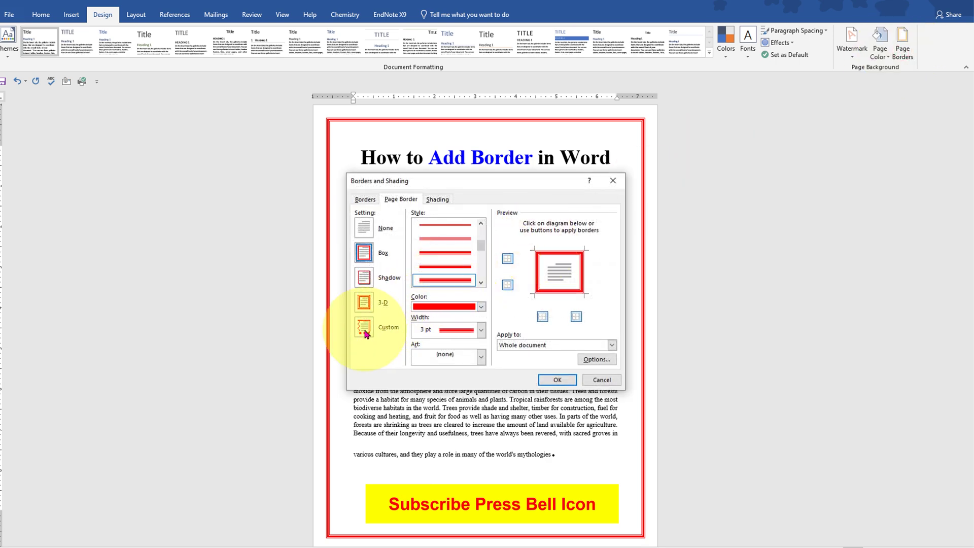
click(480, 356)
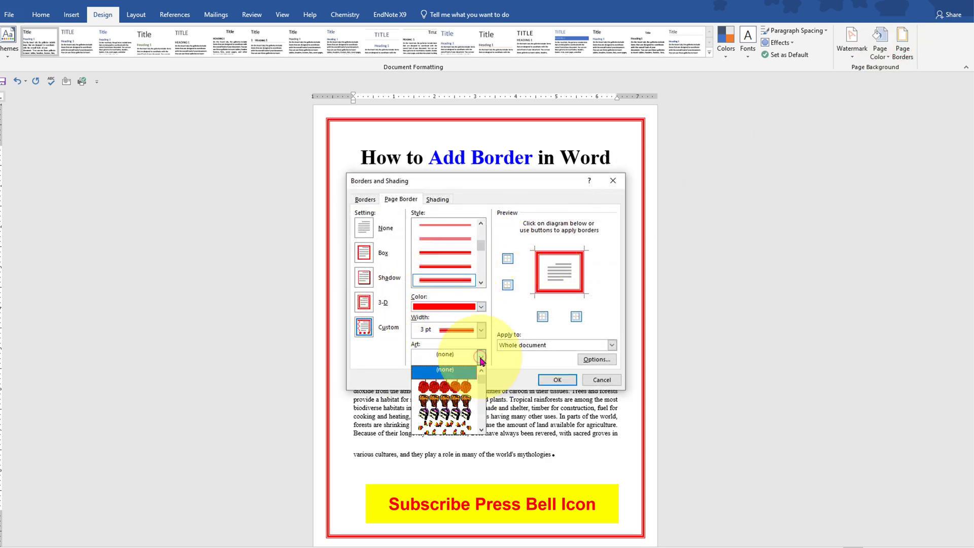
click(482, 430)
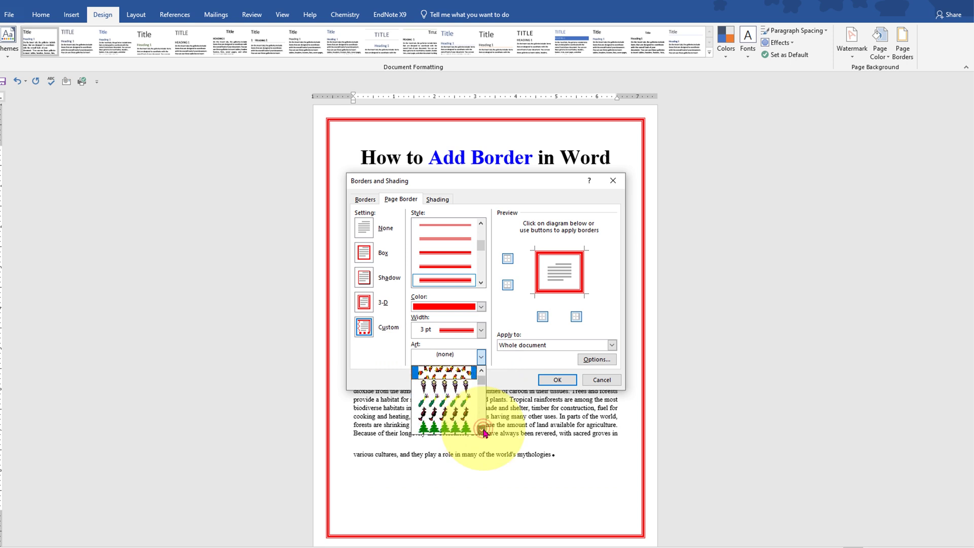
click(481, 430)
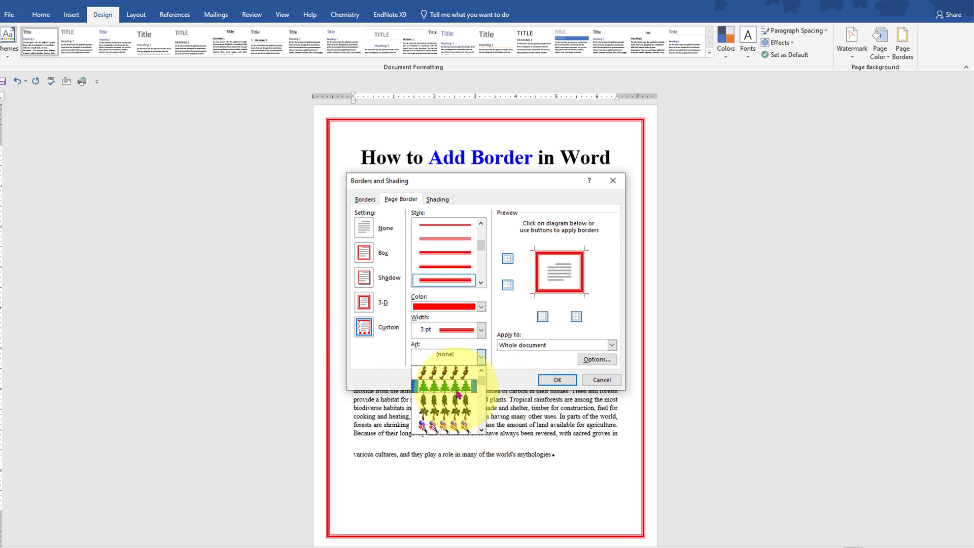
click(458, 385)
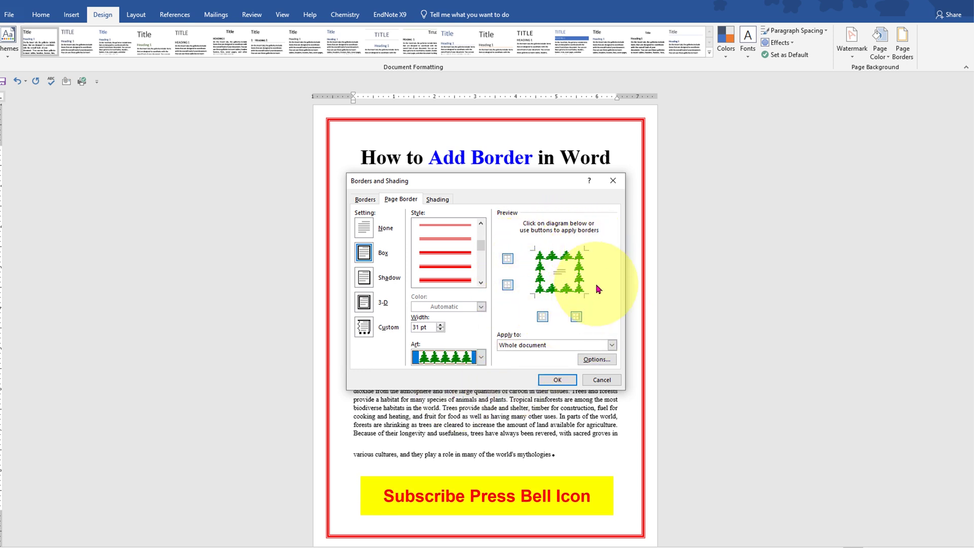
click(557, 380)
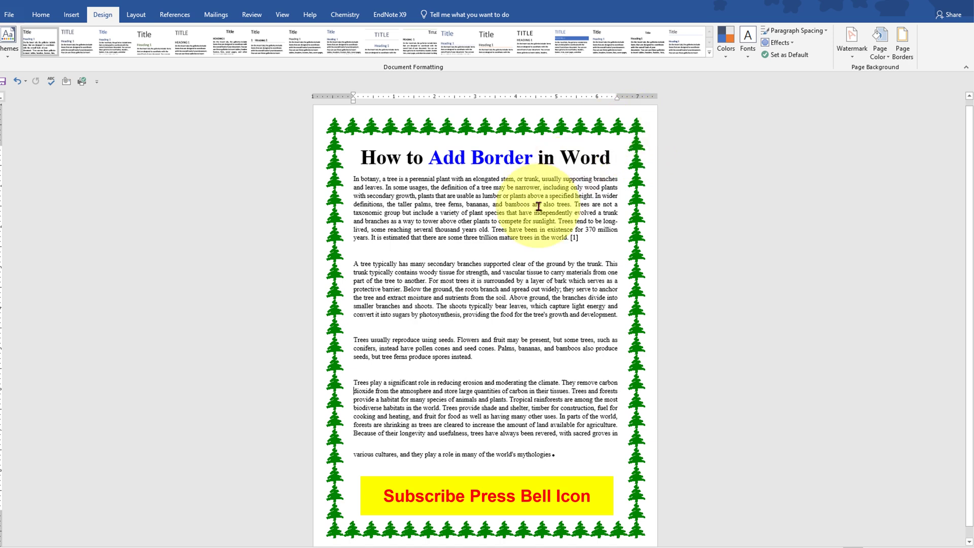
Set the page border to None in Page Borders.
click(902, 42)
click(364, 230)
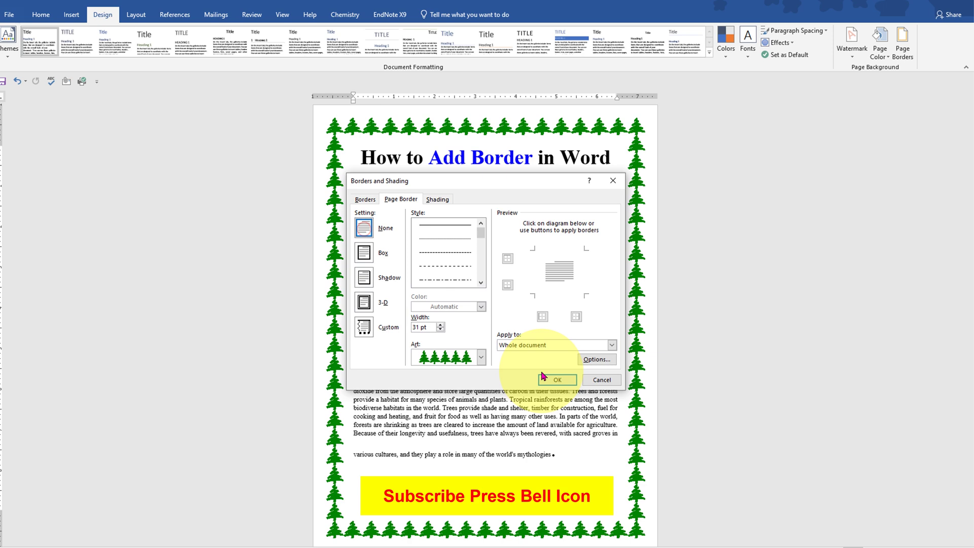
click(557, 380)
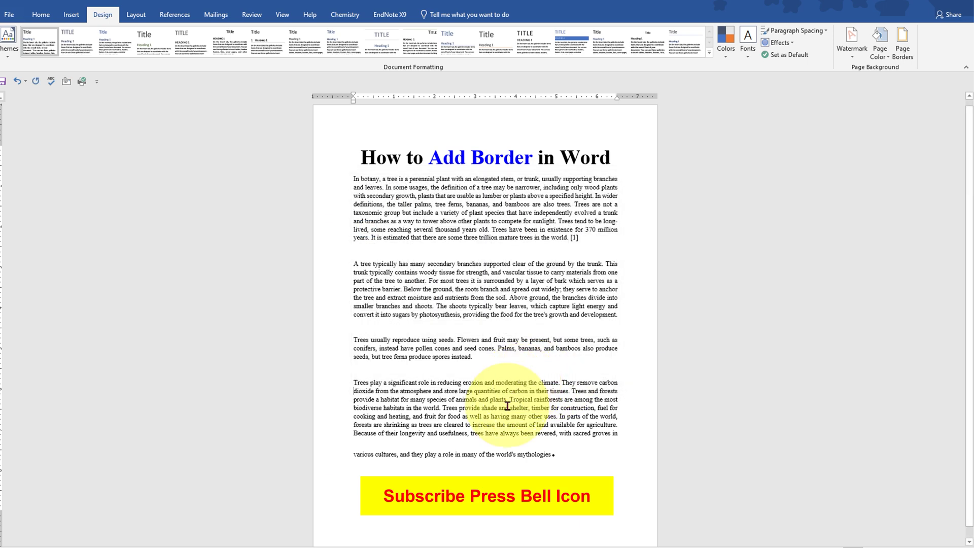